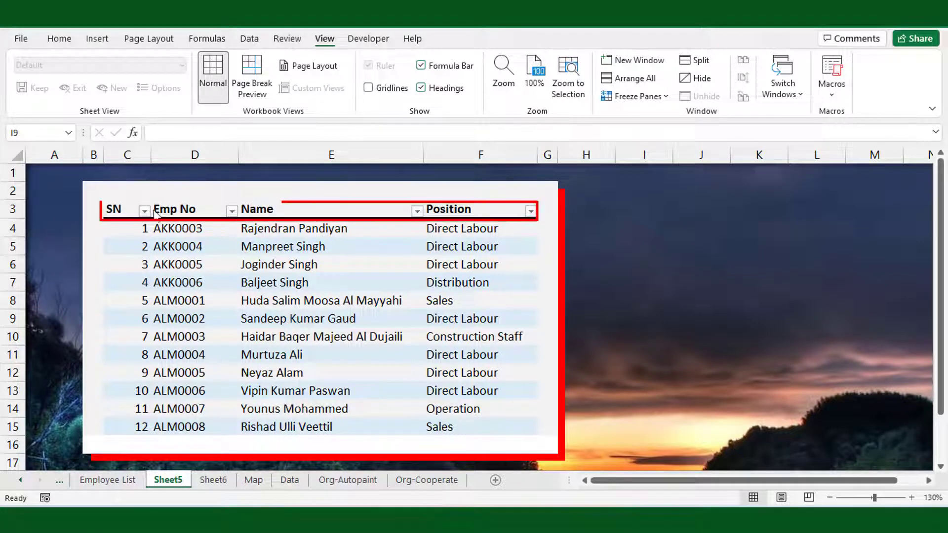
# Step: Filter Position to Direct Labour, then clear the filter so all 12 rows return
pyautogui.click(532, 213)
pyautogui.click(405, 358)
pyautogui.click(405, 388)
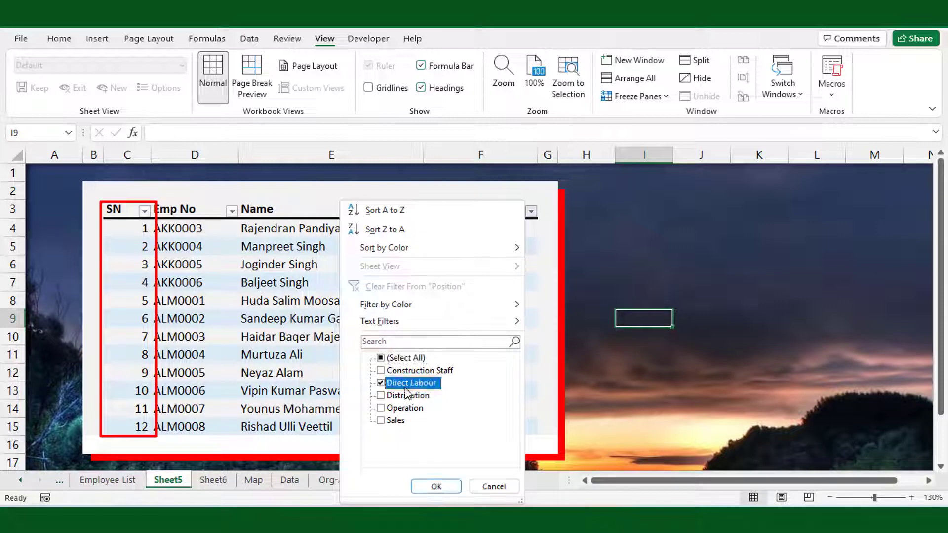
pyautogui.click(431, 486)
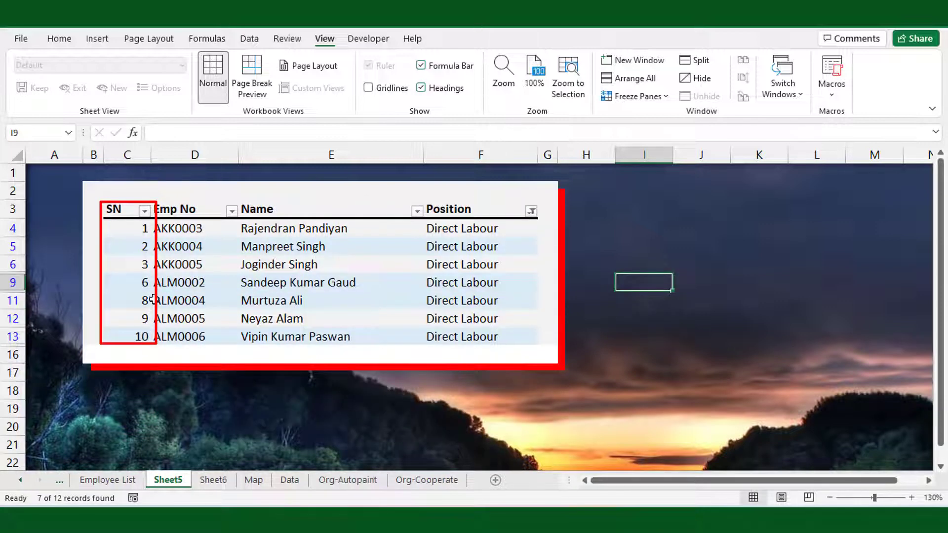
pyautogui.click(531, 212)
pyautogui.click(405, 358)
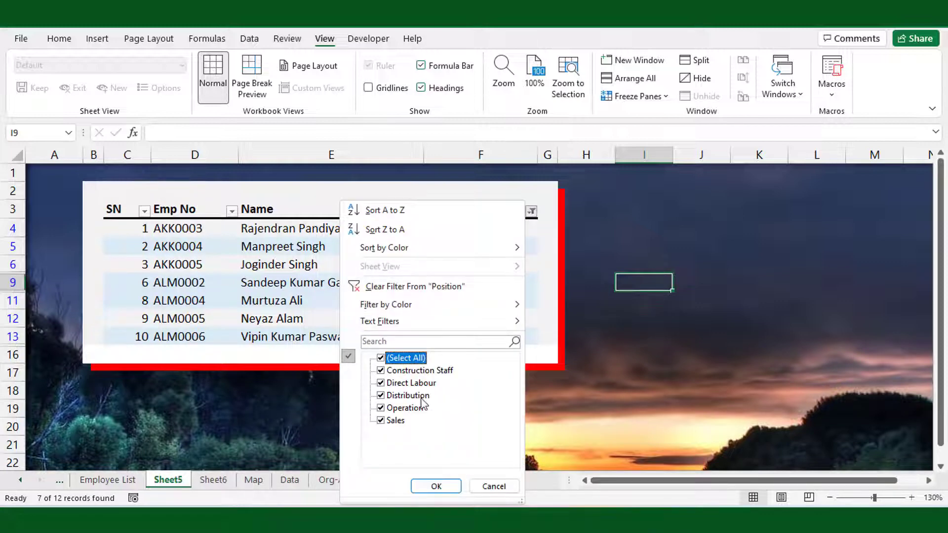
pyautogui.click(431, 487)
# Step: Clear the old SN values in C4:C15 and start a SUBTOTAL formula in C4
pyautogui.moveTo(125, 232); pyautogui.dragTo(142, 417)
pyautogui.press('Delete')
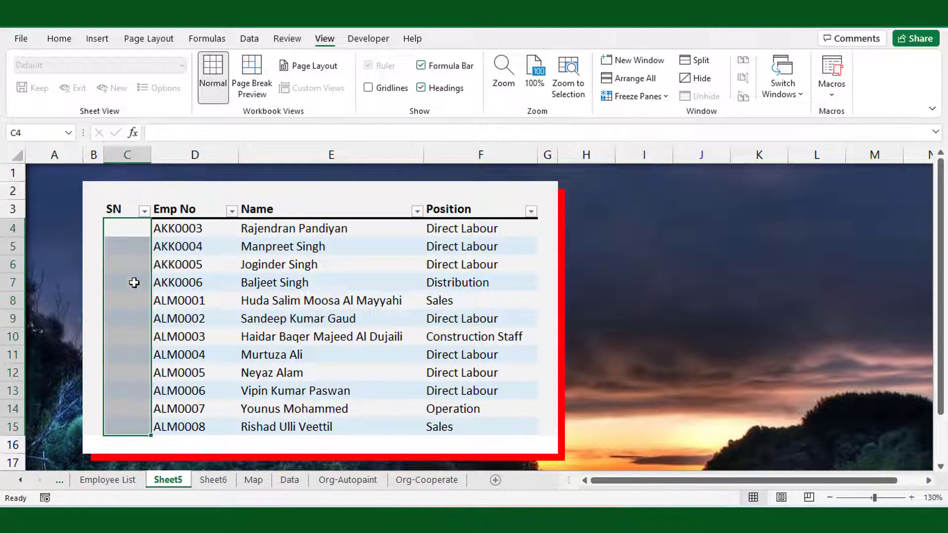
pyautogui.click(132, 229)
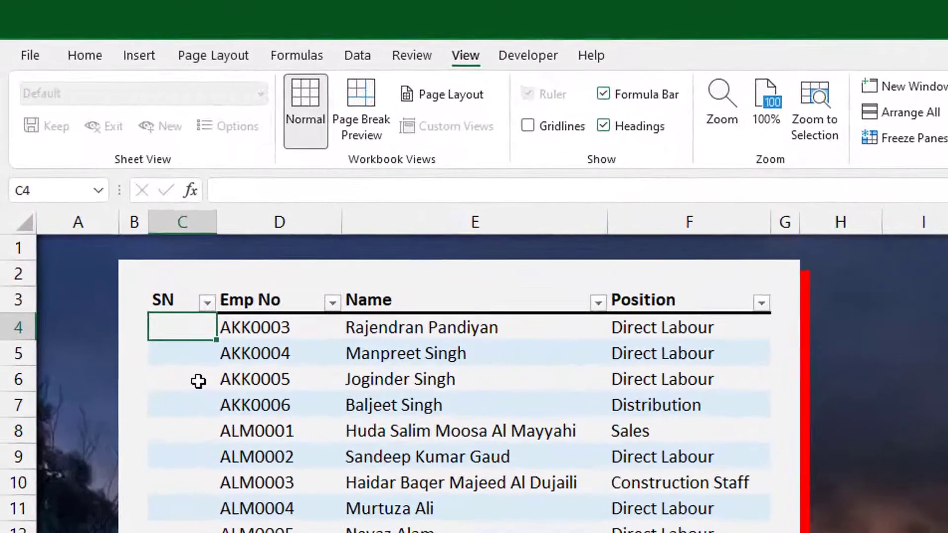
pyautogui.write('=sub')
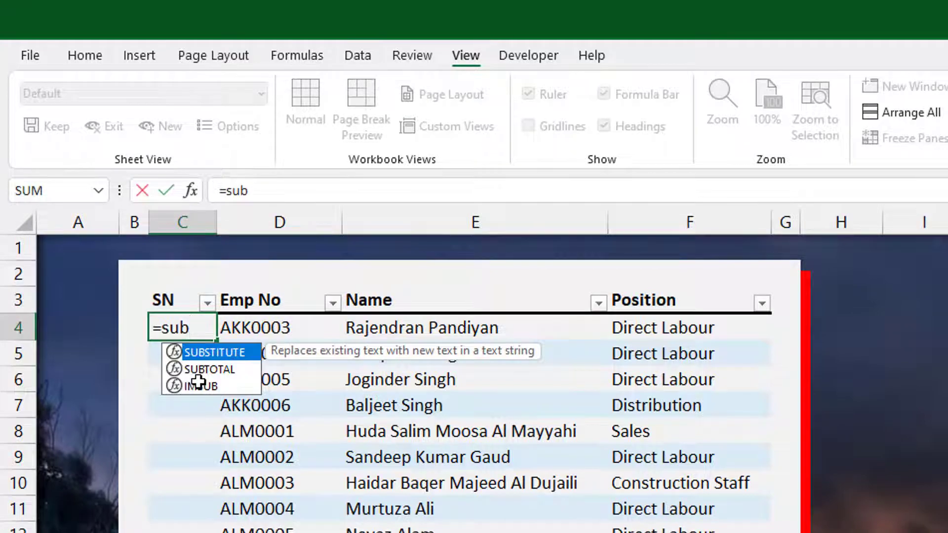
pyautogui.press('Down')
pyautogui.press('Tab')
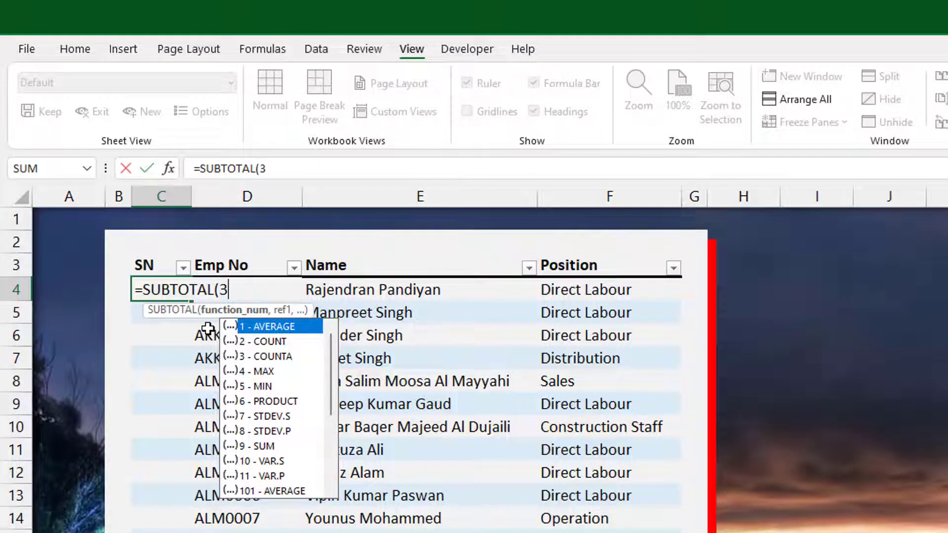
# Step: Enter =SUBTOTAL(3,$D$4:D4) in C4 and fill it down to C15, numbering 1–12
pyautogui.write(',d4')
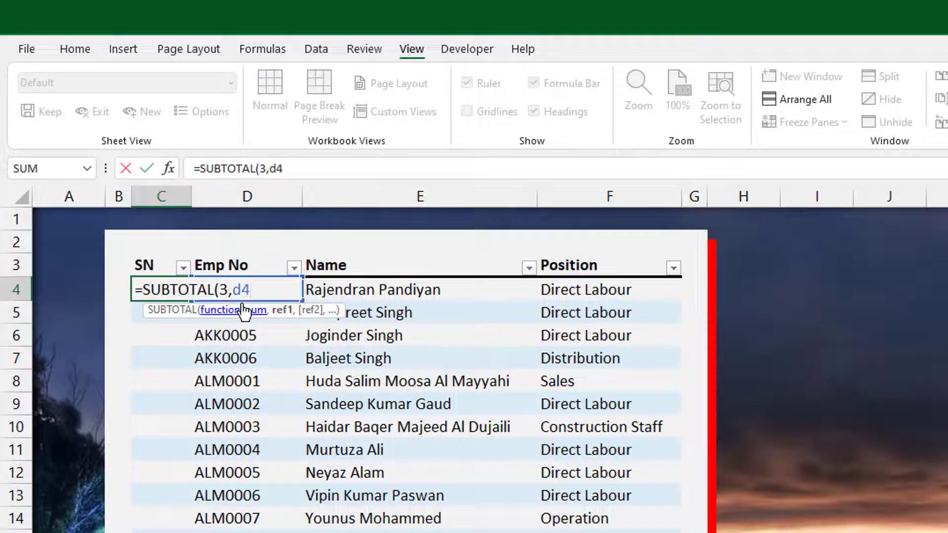
pyautogui.write(':d4')
pyautogui.moveTo(250, 290); pyautogui.dragTo(233, 289)
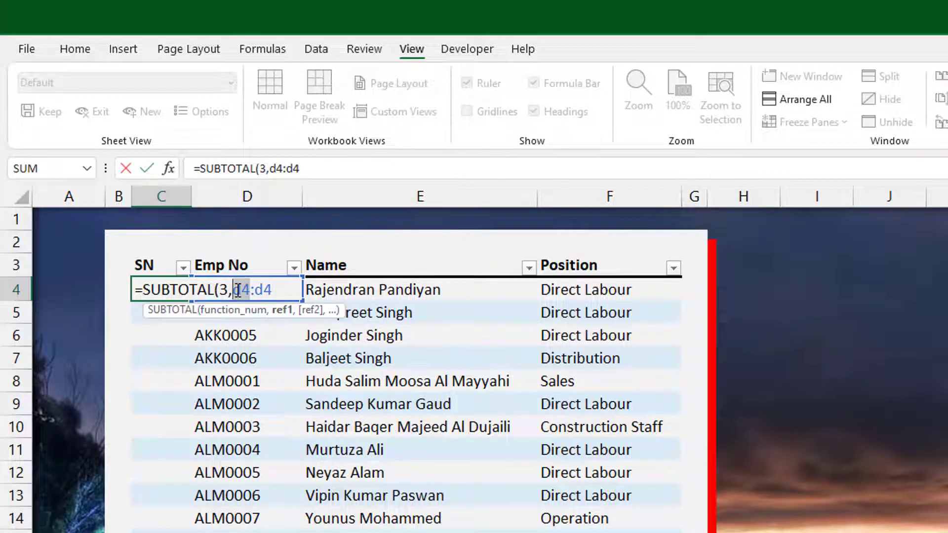
pyautogui.press('F4')
pyautogui.write(')')
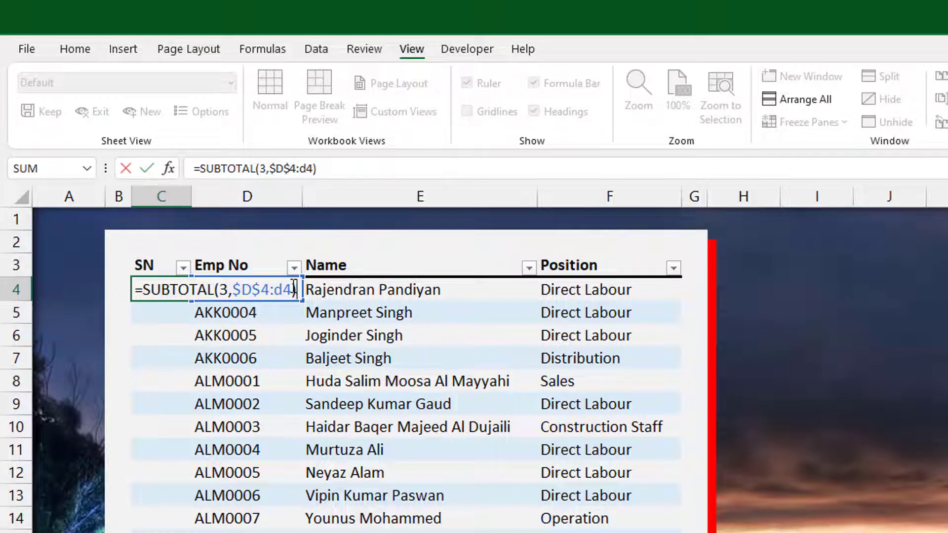
pyautogui.press('Return')
pyautogui.click(181, 291)
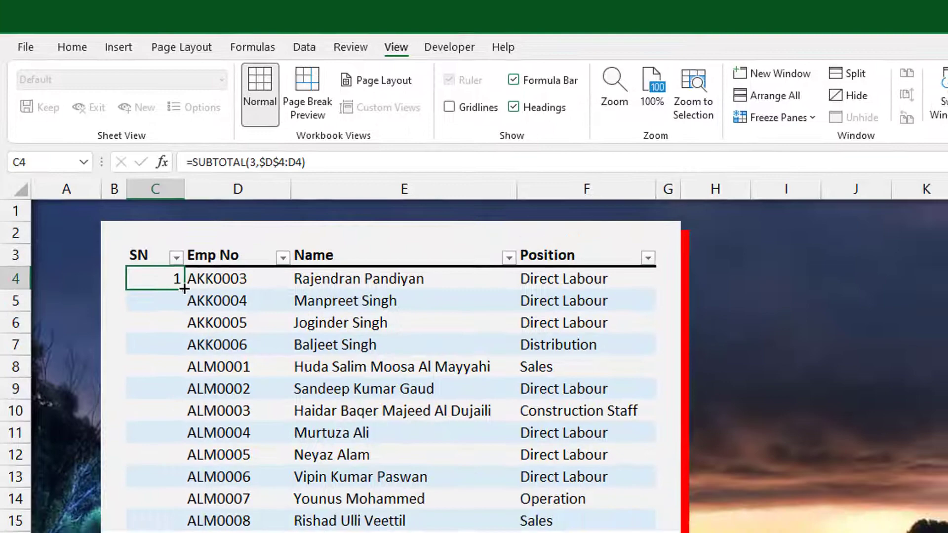
pyautogui.moveTo(184, 289); pyautogui.dragTo(167, 526)
pyautogui.click(141, 434)
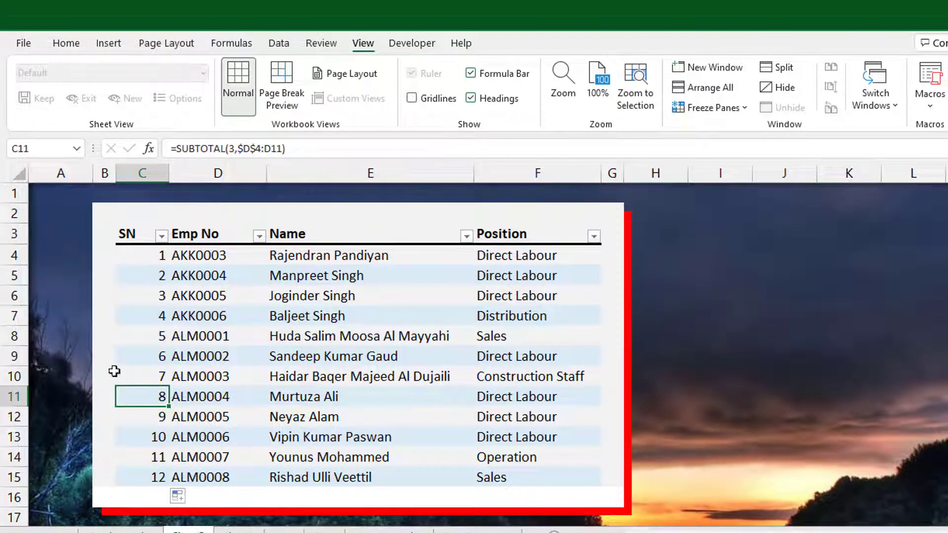
pyautogui.moveTo(15, 316); pyautogui.dragTo(14, 377)
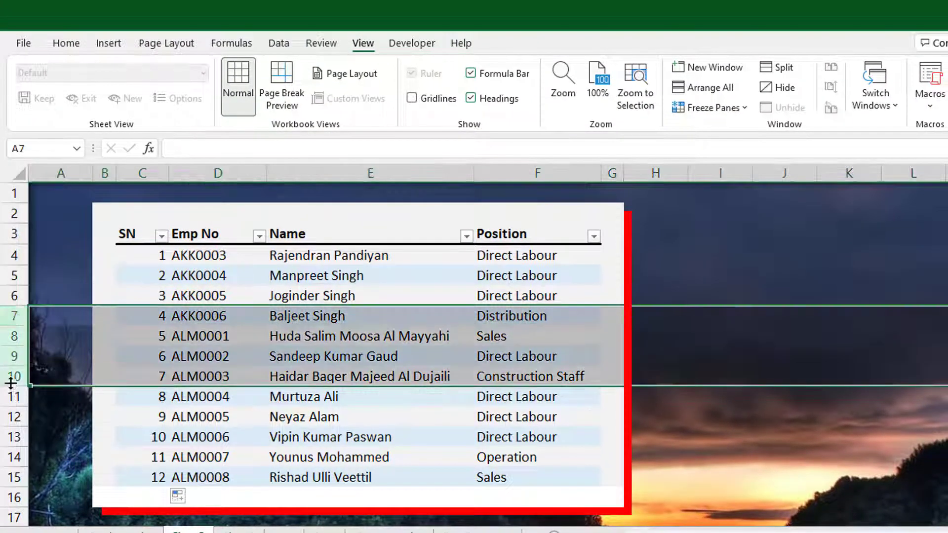
pyautogui.rightClick(6, 381)
pyautogui.click(61, 346)
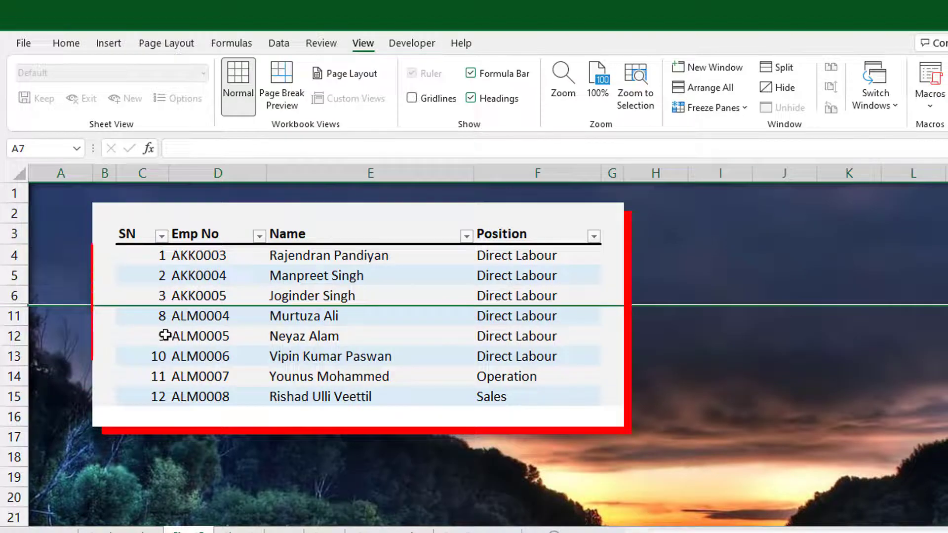
pyautogui.click(203, 339)
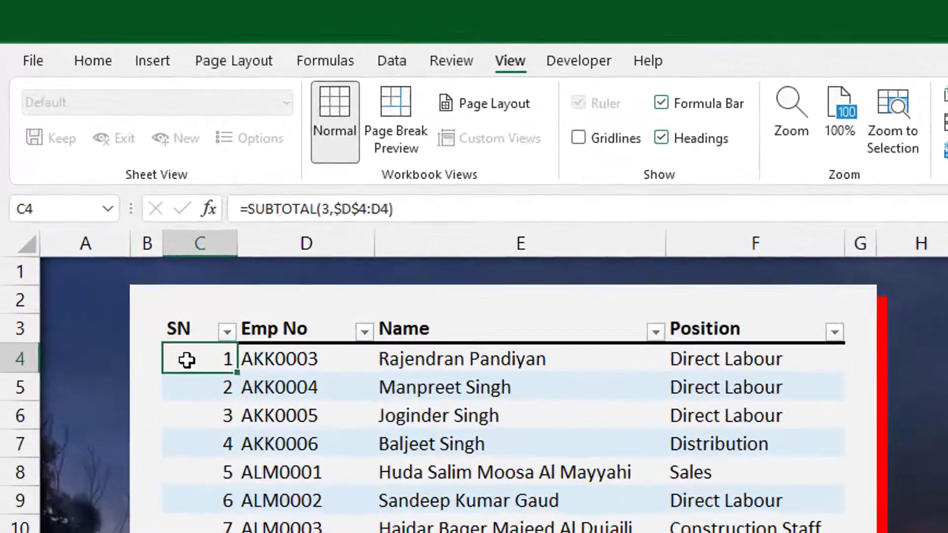
# Step: Change C4's function number to 103 and fill the formula down to C15
pyautogui.click(325, 216)
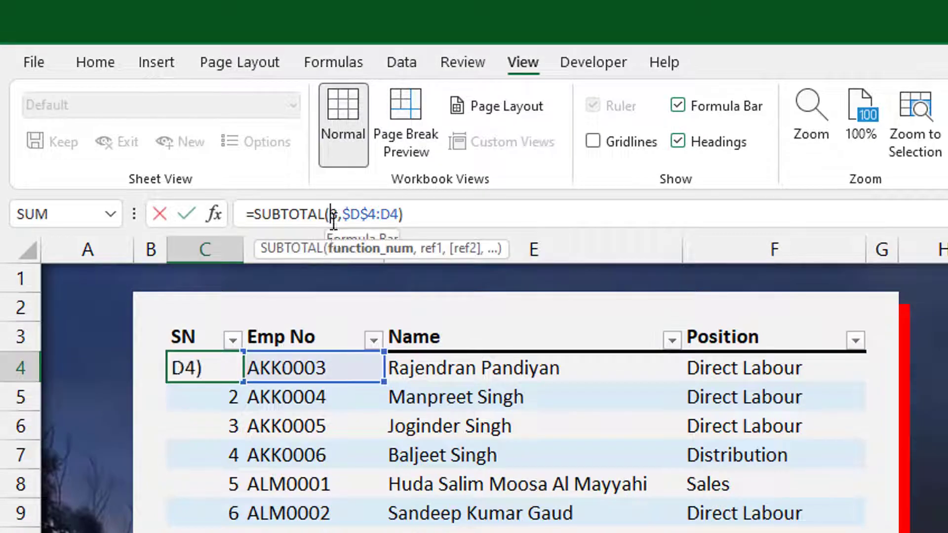
pyautogui.write('10')
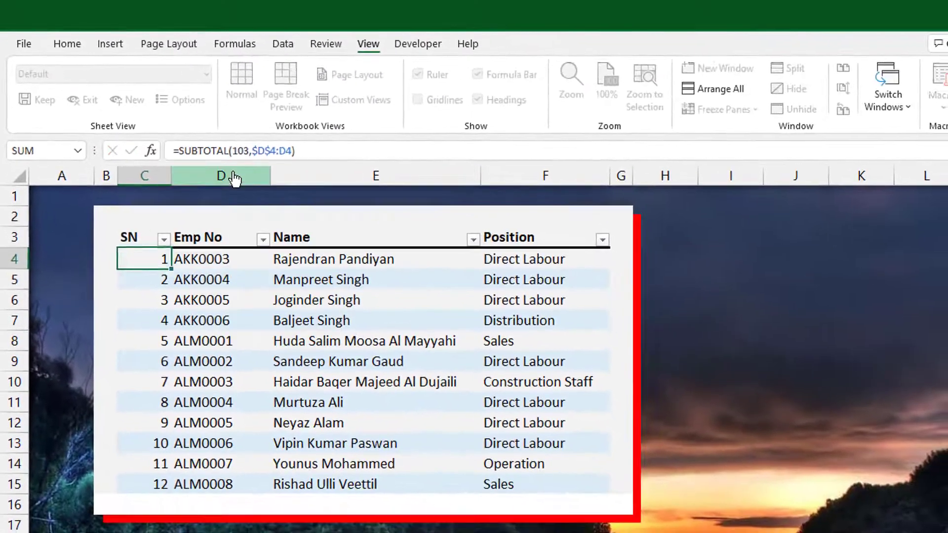
pyautogui.press('Escape')
pyautogui.click(147, 278)
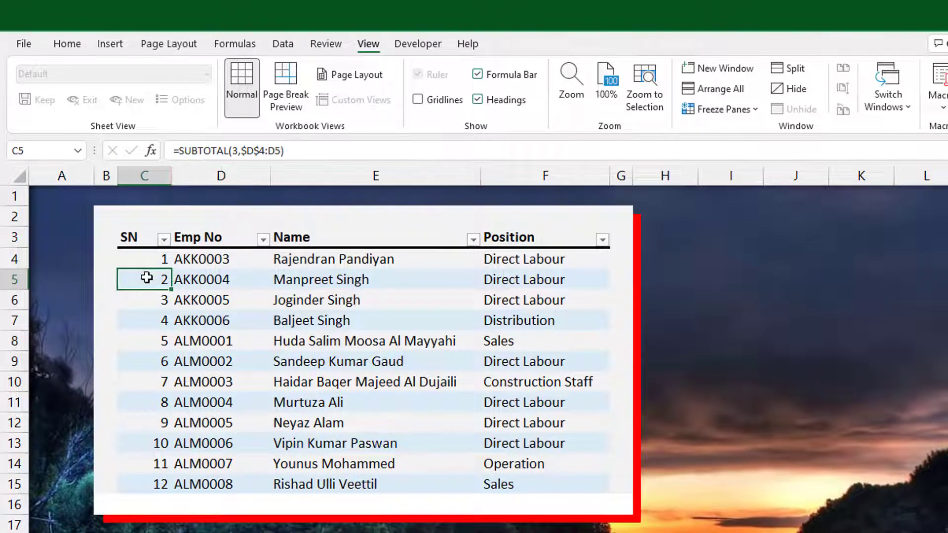
pyautogui.click(156, 264)
pyautogui.moveTo(172, 271); pyautogui.dragTo(170, 492)
# Step: Hide rows 8–11 so the visible SN values run 1 to 8
pyautogui.click(23, 341)
pyautogui.moveTo(23, 340); pyautogui.dragTo(13, 401)
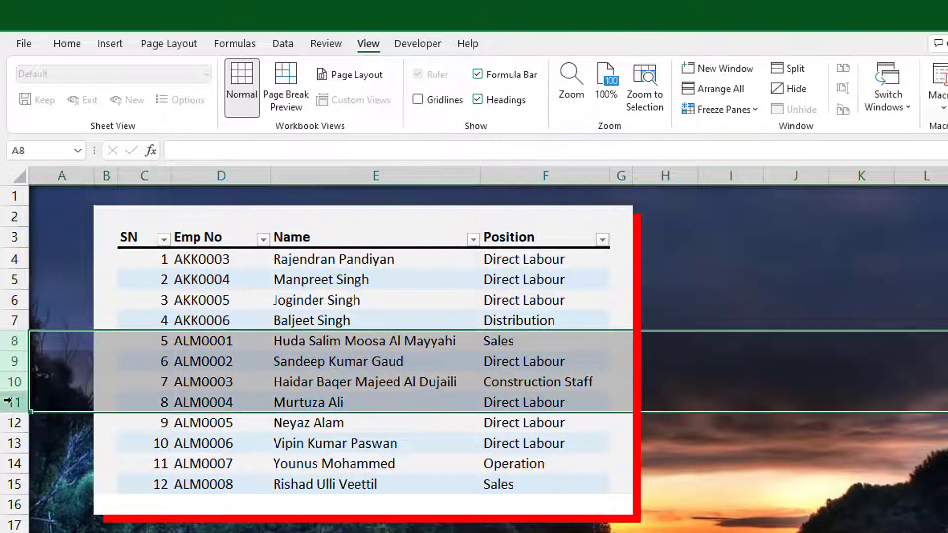
pyautogui.rightClick(12, 401)
pyautogui.click(61, 365)
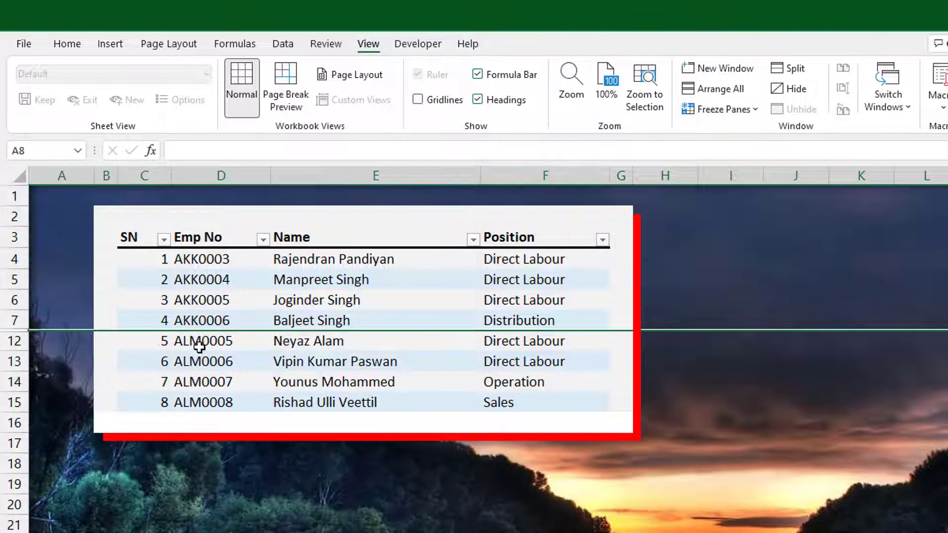
# Step: Unhide rows 8–11 between rows 7 and 12 so SN runs 1–12 again
pyautogui.click(199, 345)
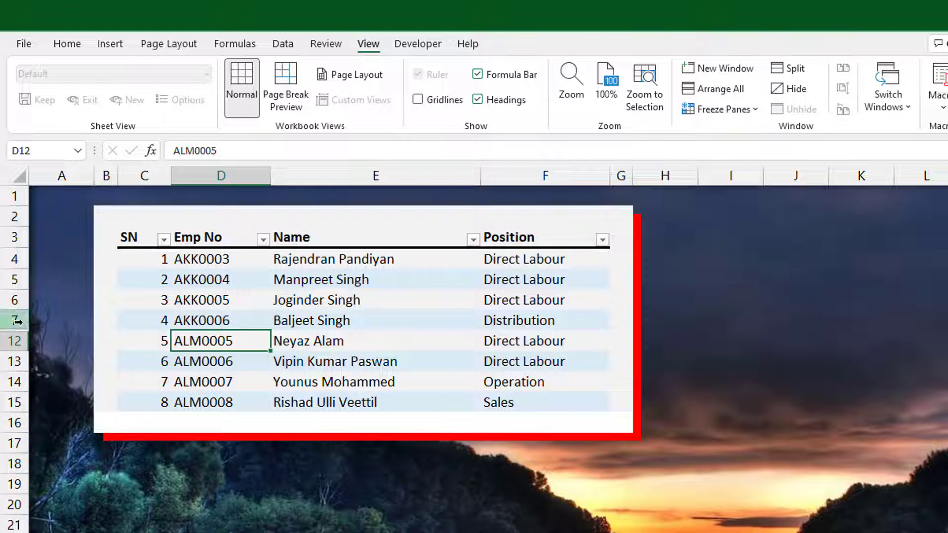
pyautogui.moveTo(18, 321); pyautogui.dragTo(15, 341)
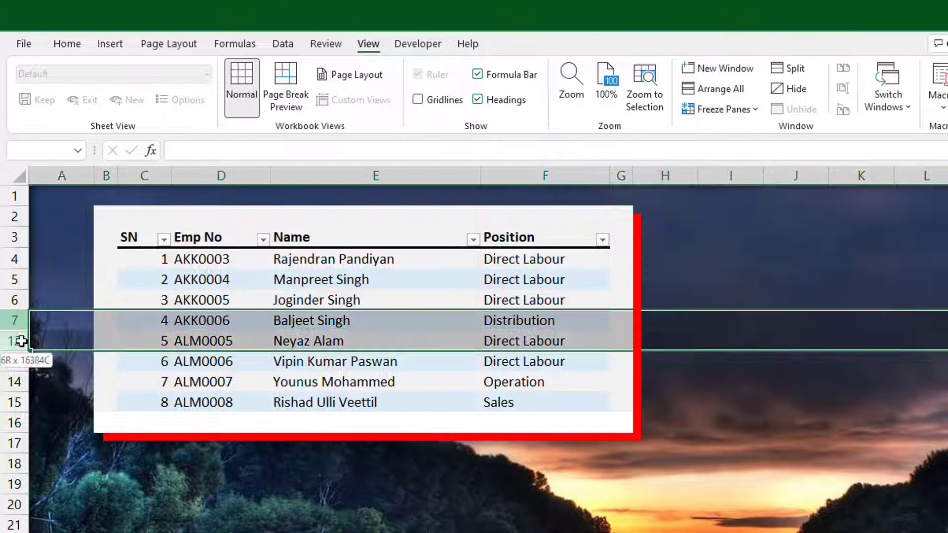
pyautogui.rightClick(15, 341)
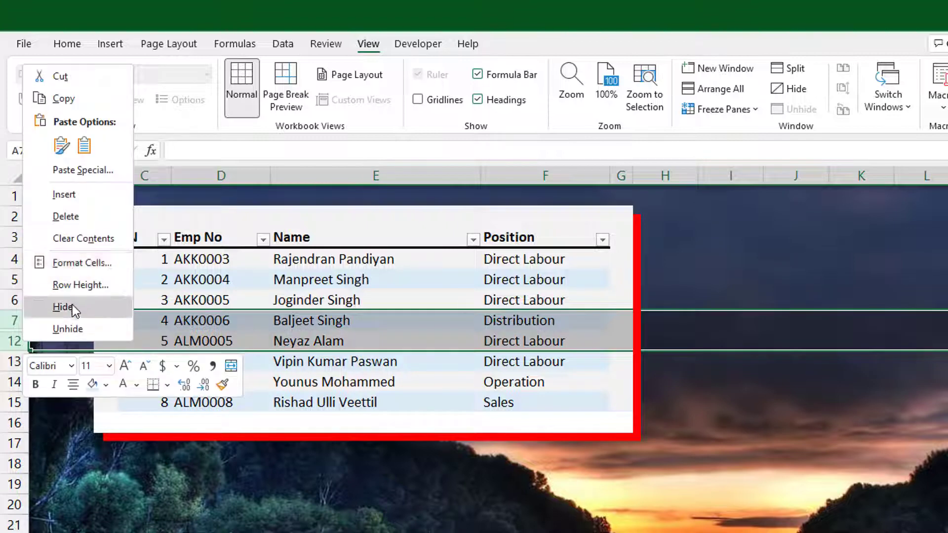
pyautogui.click(72, 328)
# Step: Revert C4 to =SUBTOTAL(3,$D$4:D4) and fill to C15 without formatting to keep banding
pyautogui.click(193, 352)
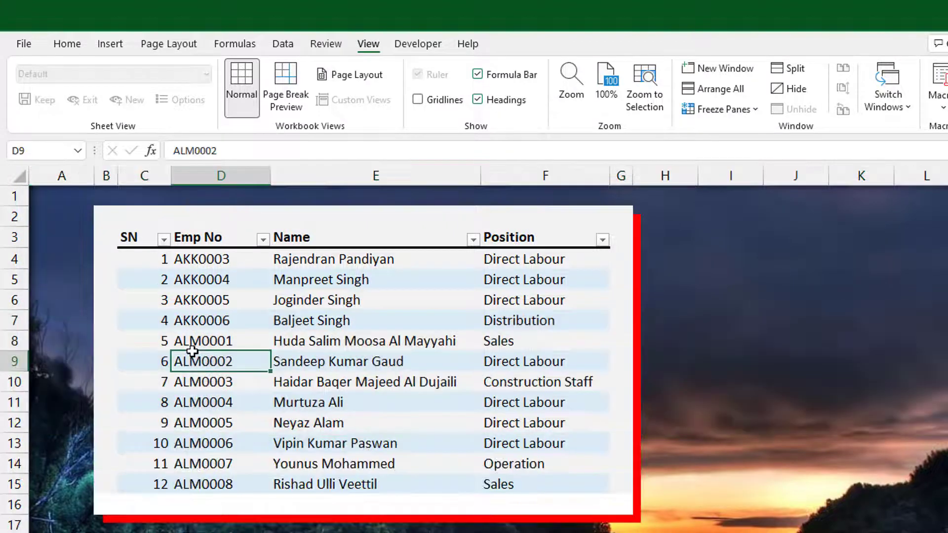
pyautogui.click(151, 259)
pyautogui.click(245, 150)
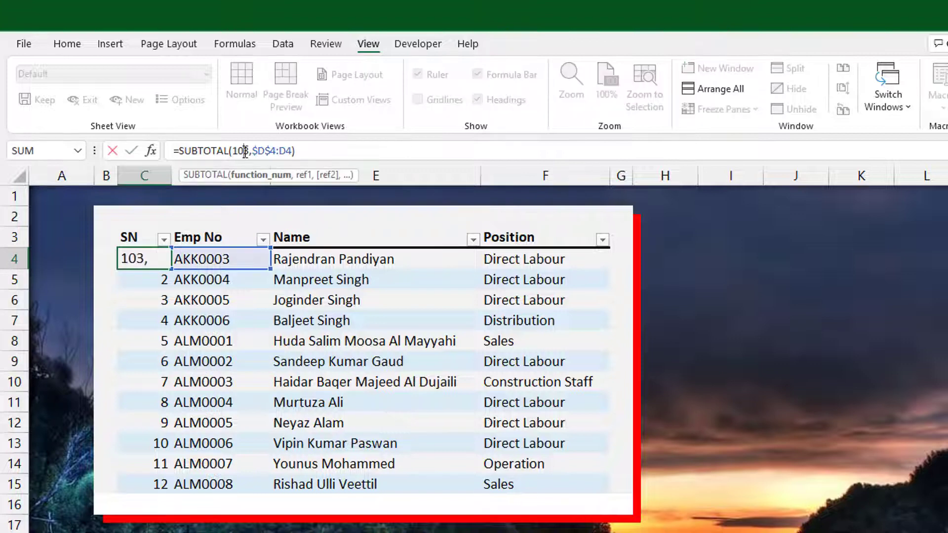
pyautogui.press('BackSpace')
pyautogui.press('BackSpace')
pyautogui.press('Return')
pyautogui.click(146, 260)
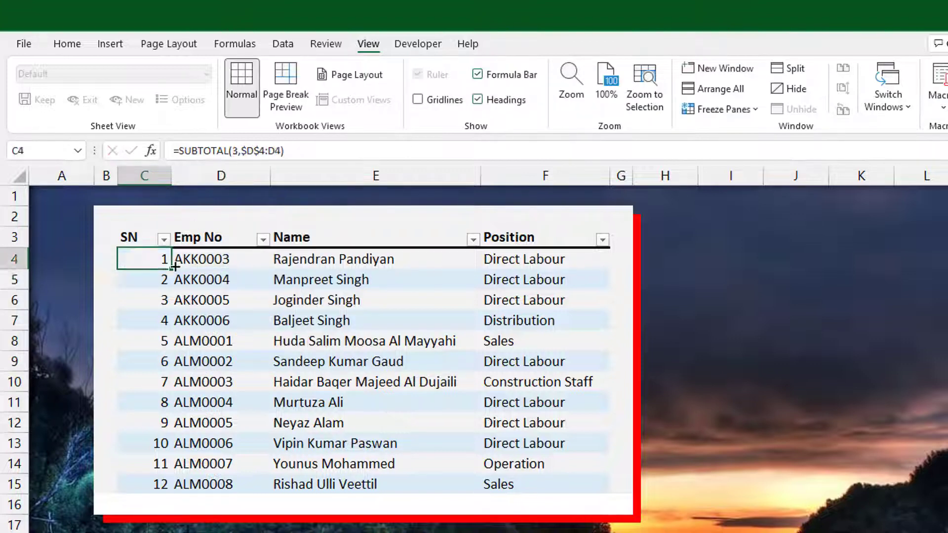
pyautogui.moveTo(175, 267); pyautogui.dragTo(168, 492)
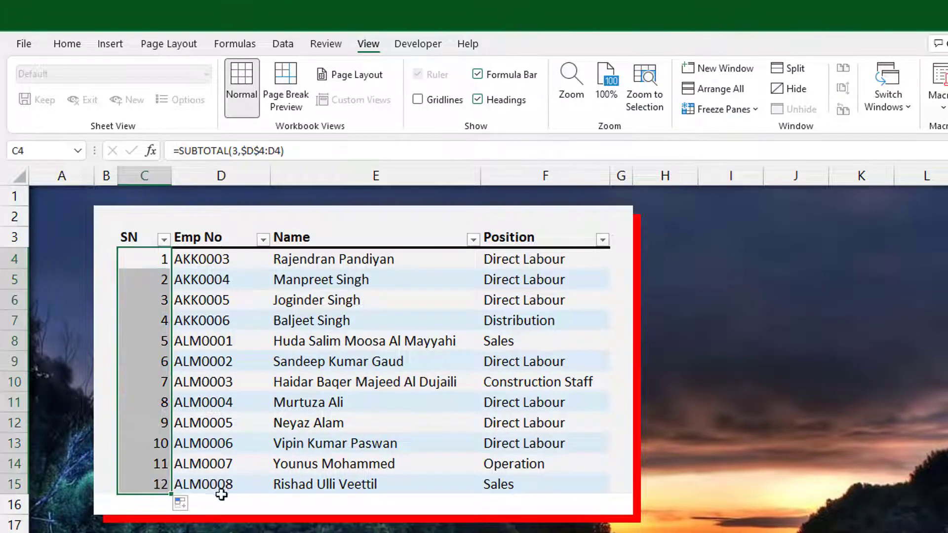
pyautogui.click(180, 503)
pyautogui.click(232, 464)
pyautogui.click(444, 279)
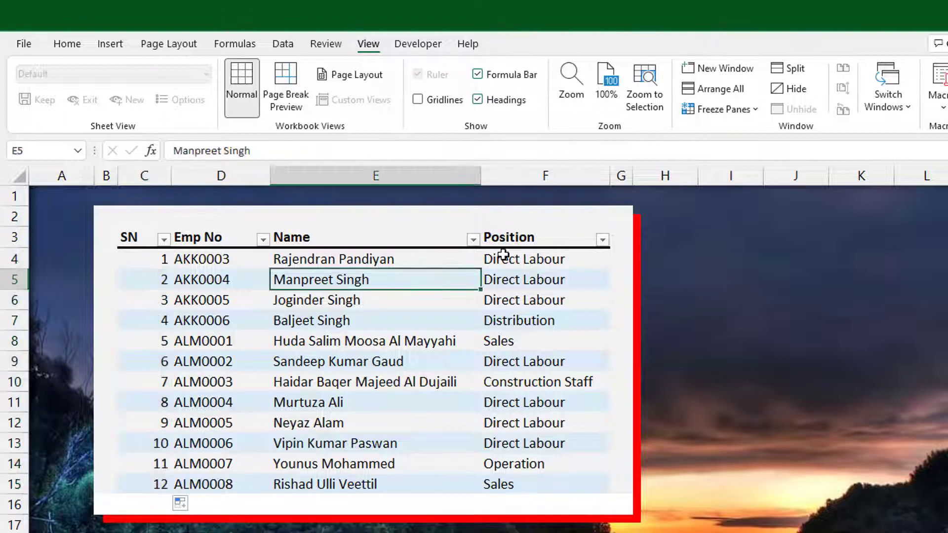
# Step: Filter the Position column to show only Direct Labour
pyautogui.click(602, 241)
pyautogui.click(466, 406)
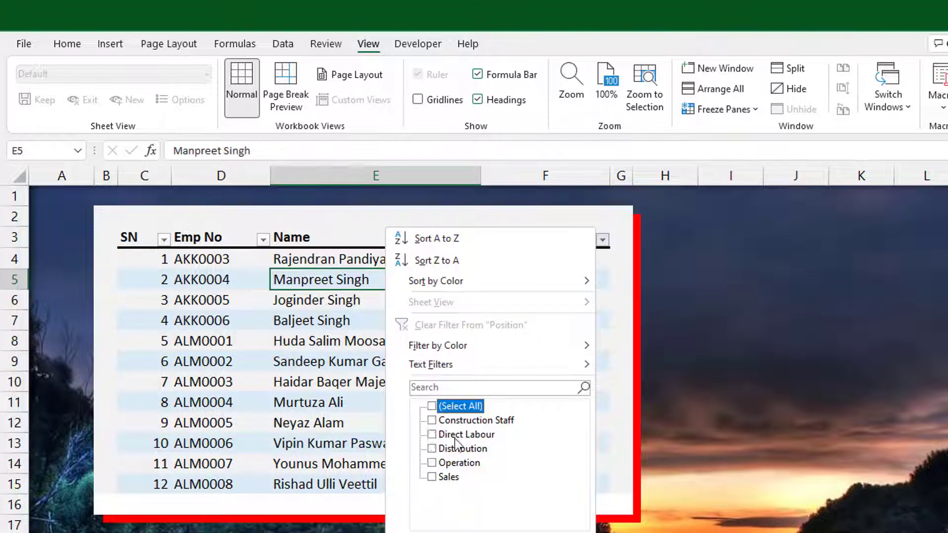
pyautogui.click(456, 437)
pyautogui.click(477, 517)
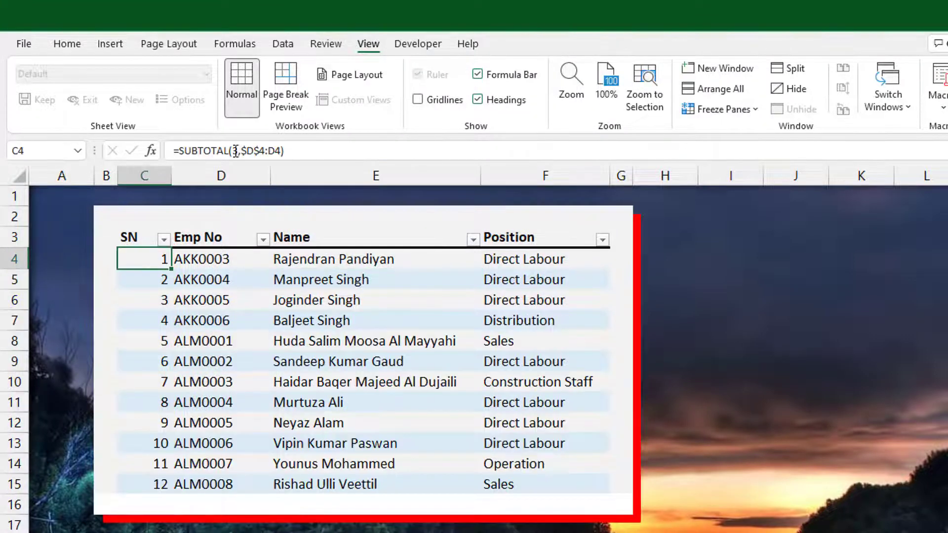
# Step: Change C4 back to =SUBTOTAL(103,$D$4:D4) and fill it down to C15
pyautogui.click(233, 151)
pyautogui.write('103,$D$4:D4)')
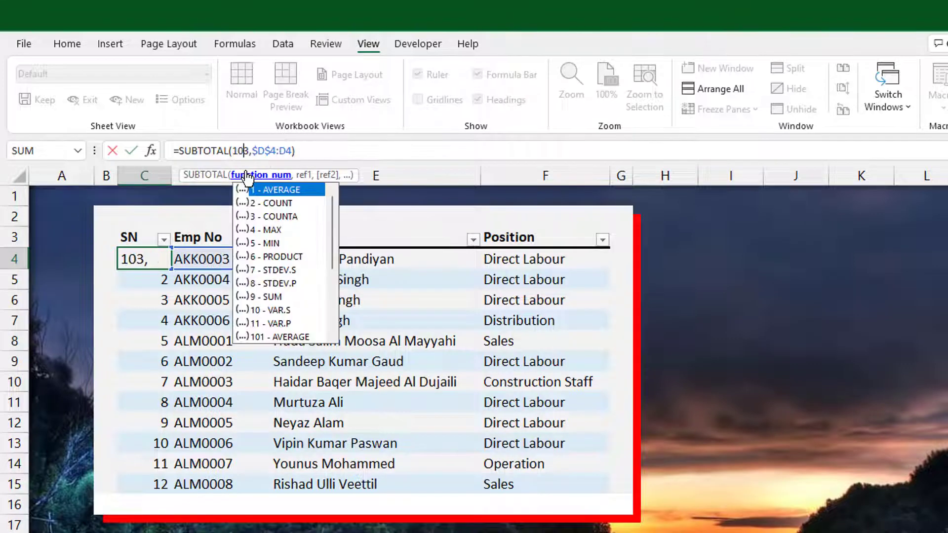
pyautogui.press('Return')
pyautogui.click(158, 263)
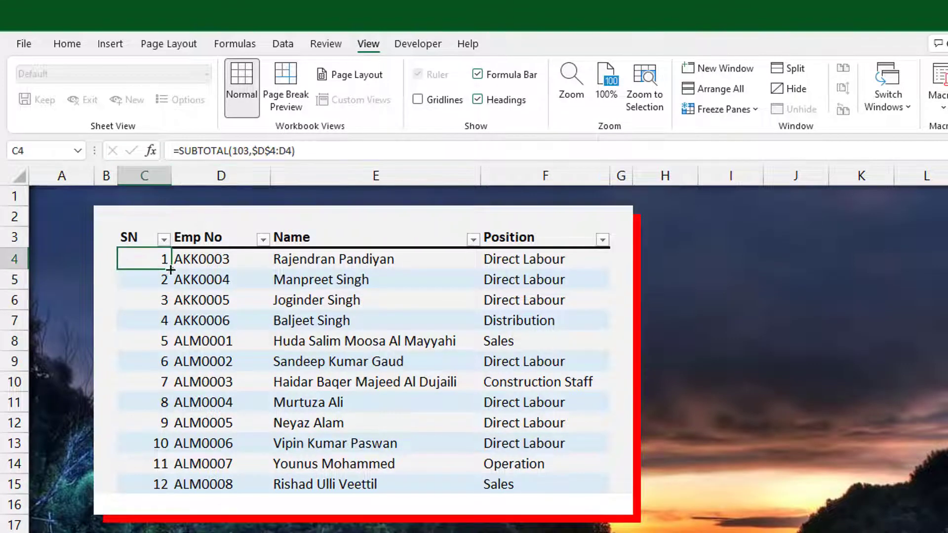
pyautogui.moveTo(171, 269); pyautogui.dragTo(170, 495)
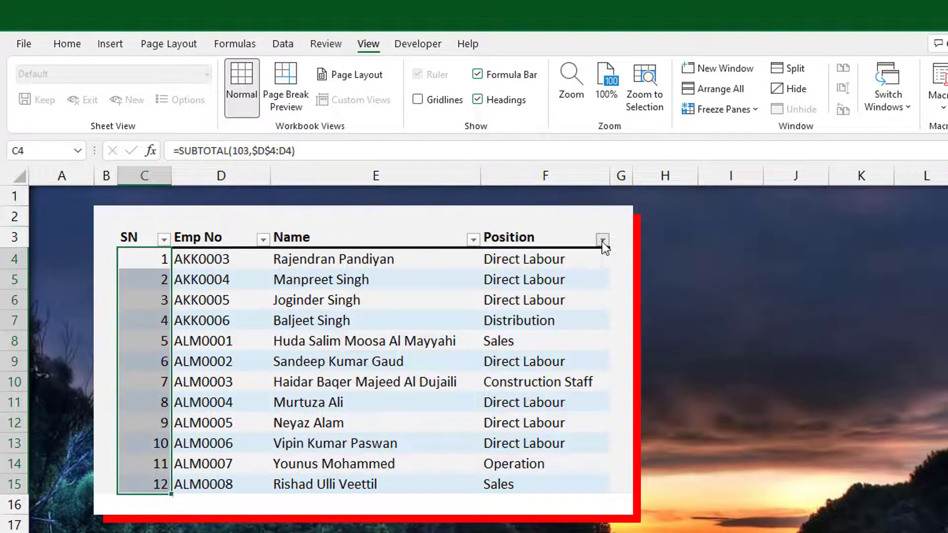
# Step: Reapply the Position filter keeping only Direct Labour checked
pyautogui.click(602, 241)
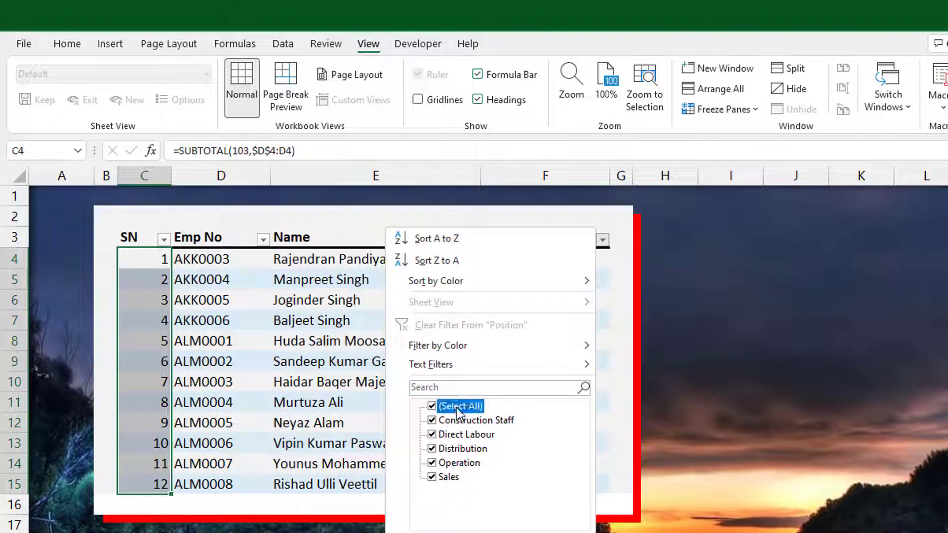
pyautogui.click(455, 434)
pyautogui.click(448, 477)
pyautogui.press('Return')
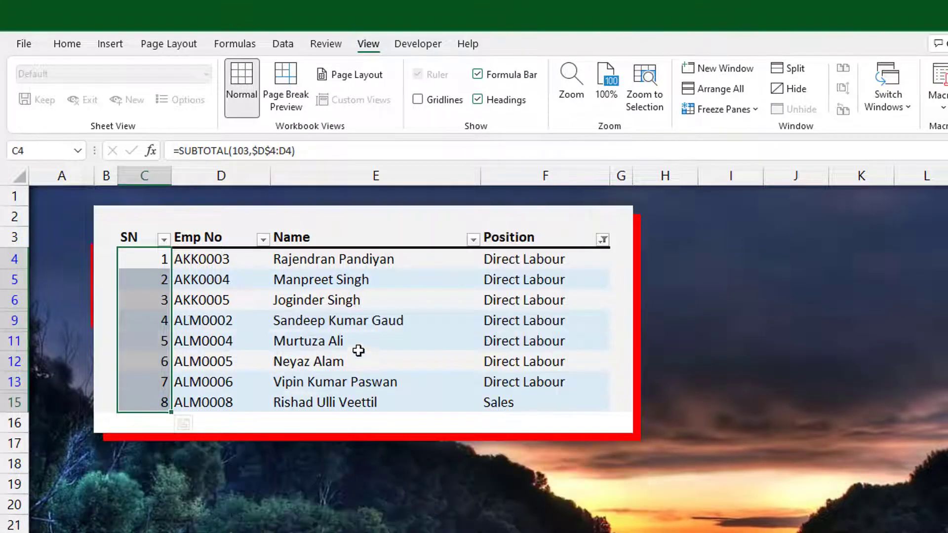
pyautogui.click(423, 341)
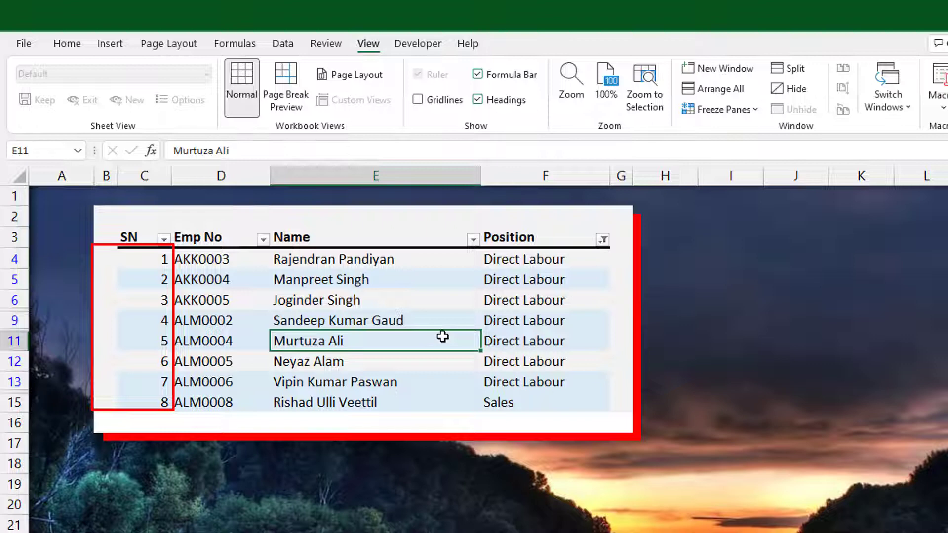